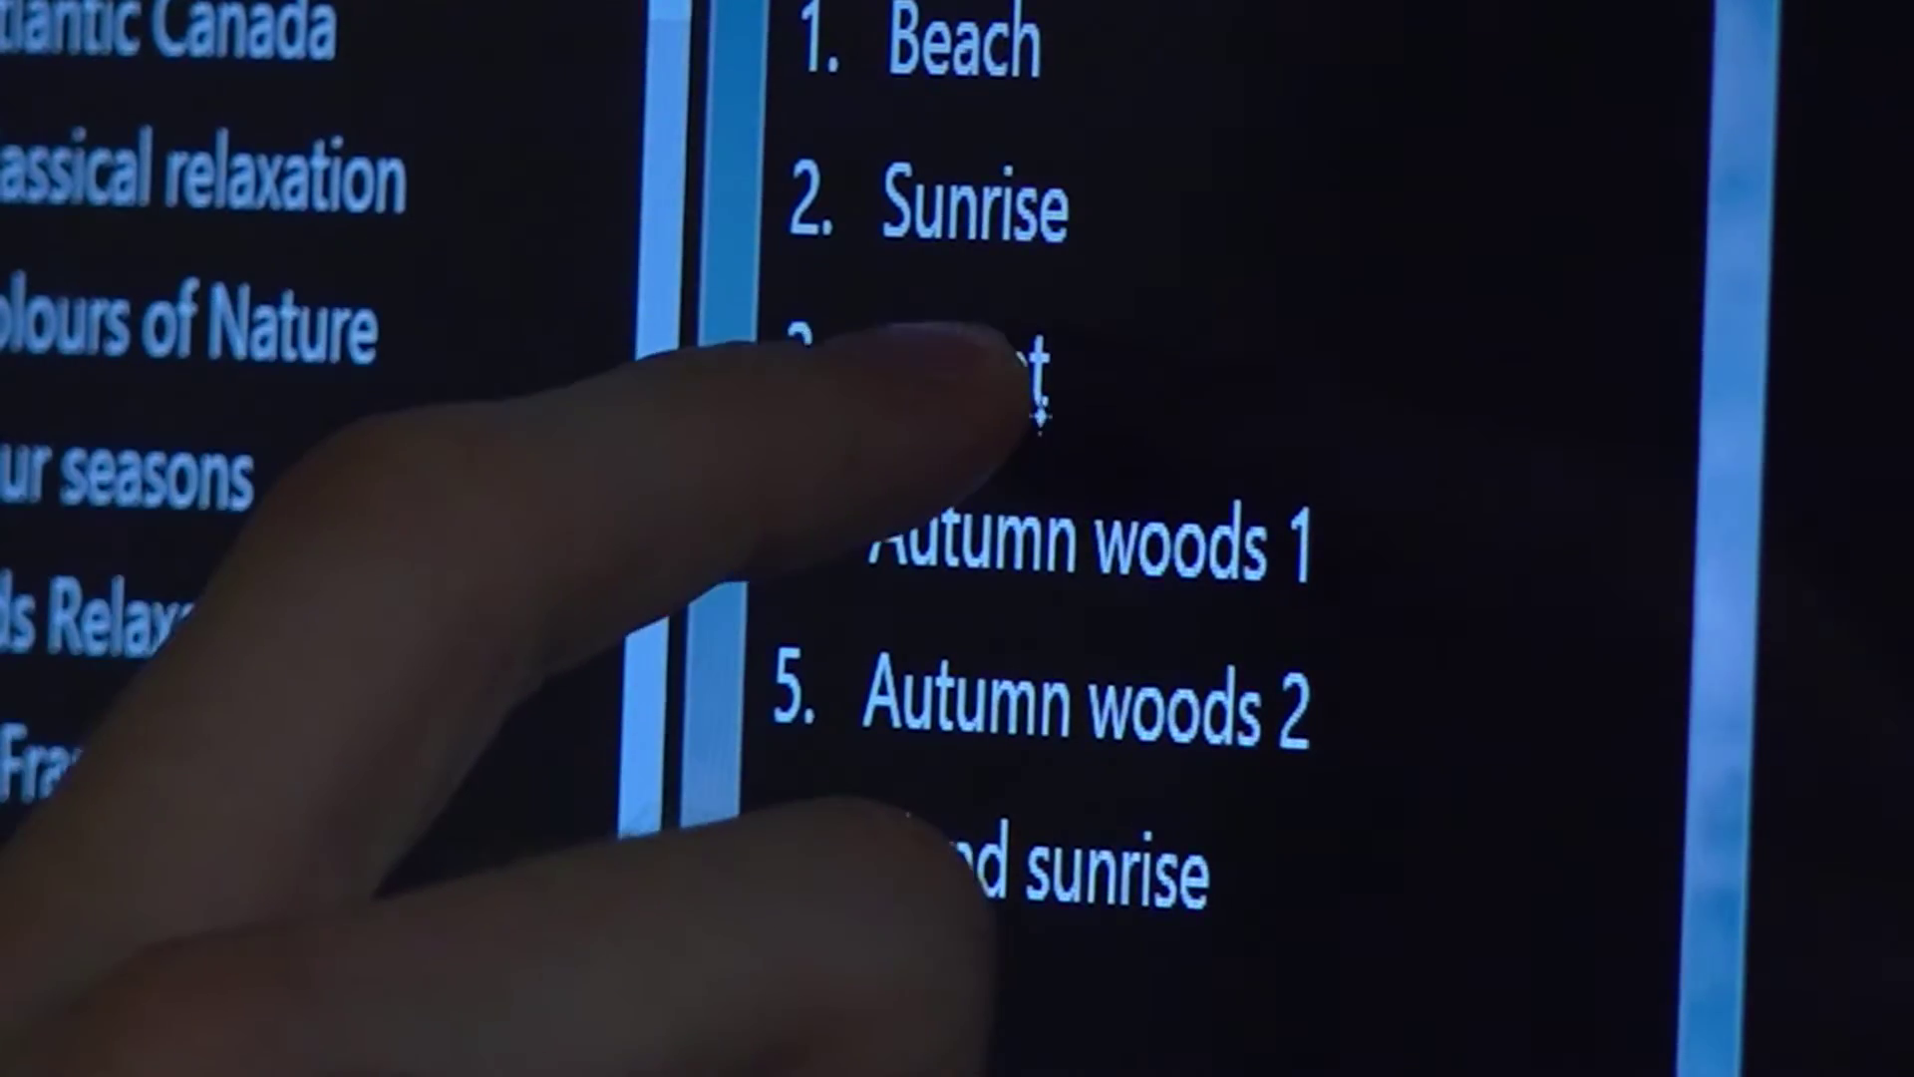
- Play '3. Sunset' from the Relaxation theme's playlist
{"action": "left_click", "coordinate": [523, 315]}
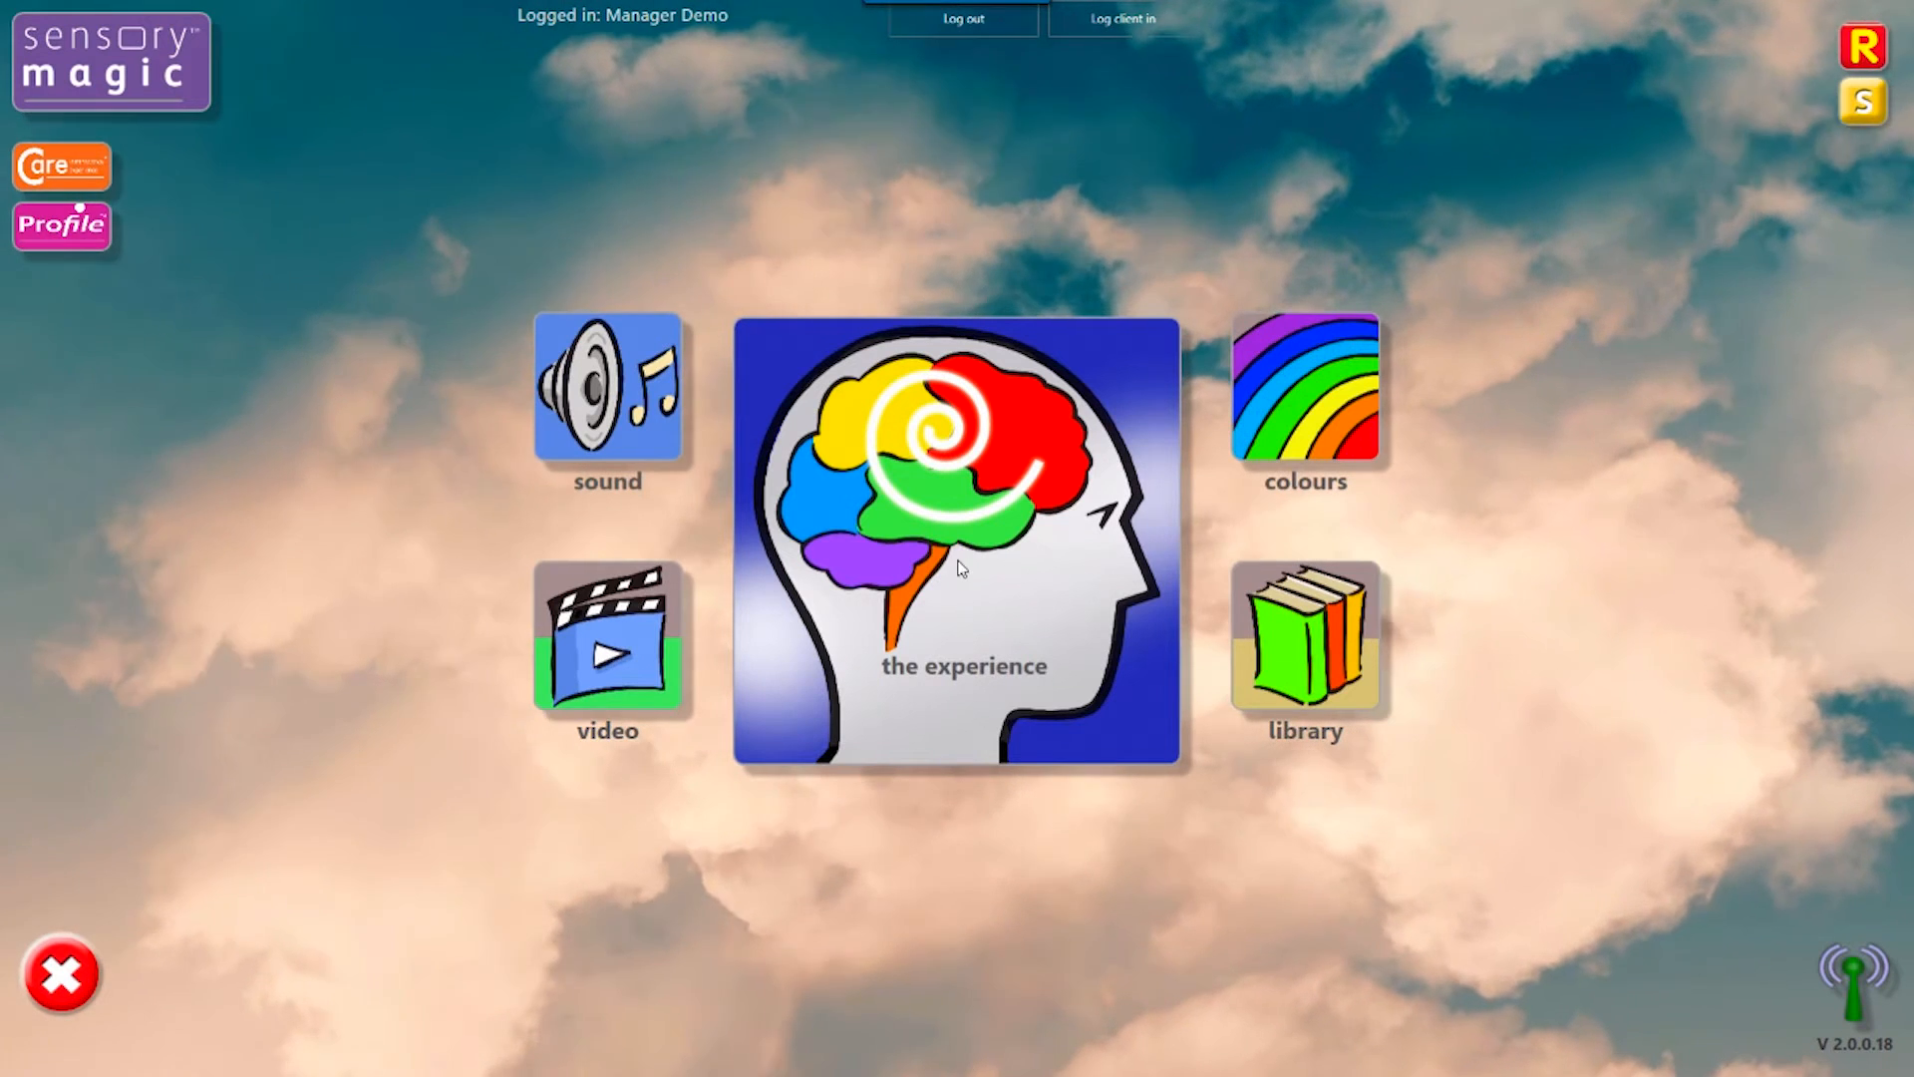
- Browse the Education, Relaxation and Stimulation theme lists, then start adding a media file to My Library
{"action": "left_click", "coordinate": [957, 563]}
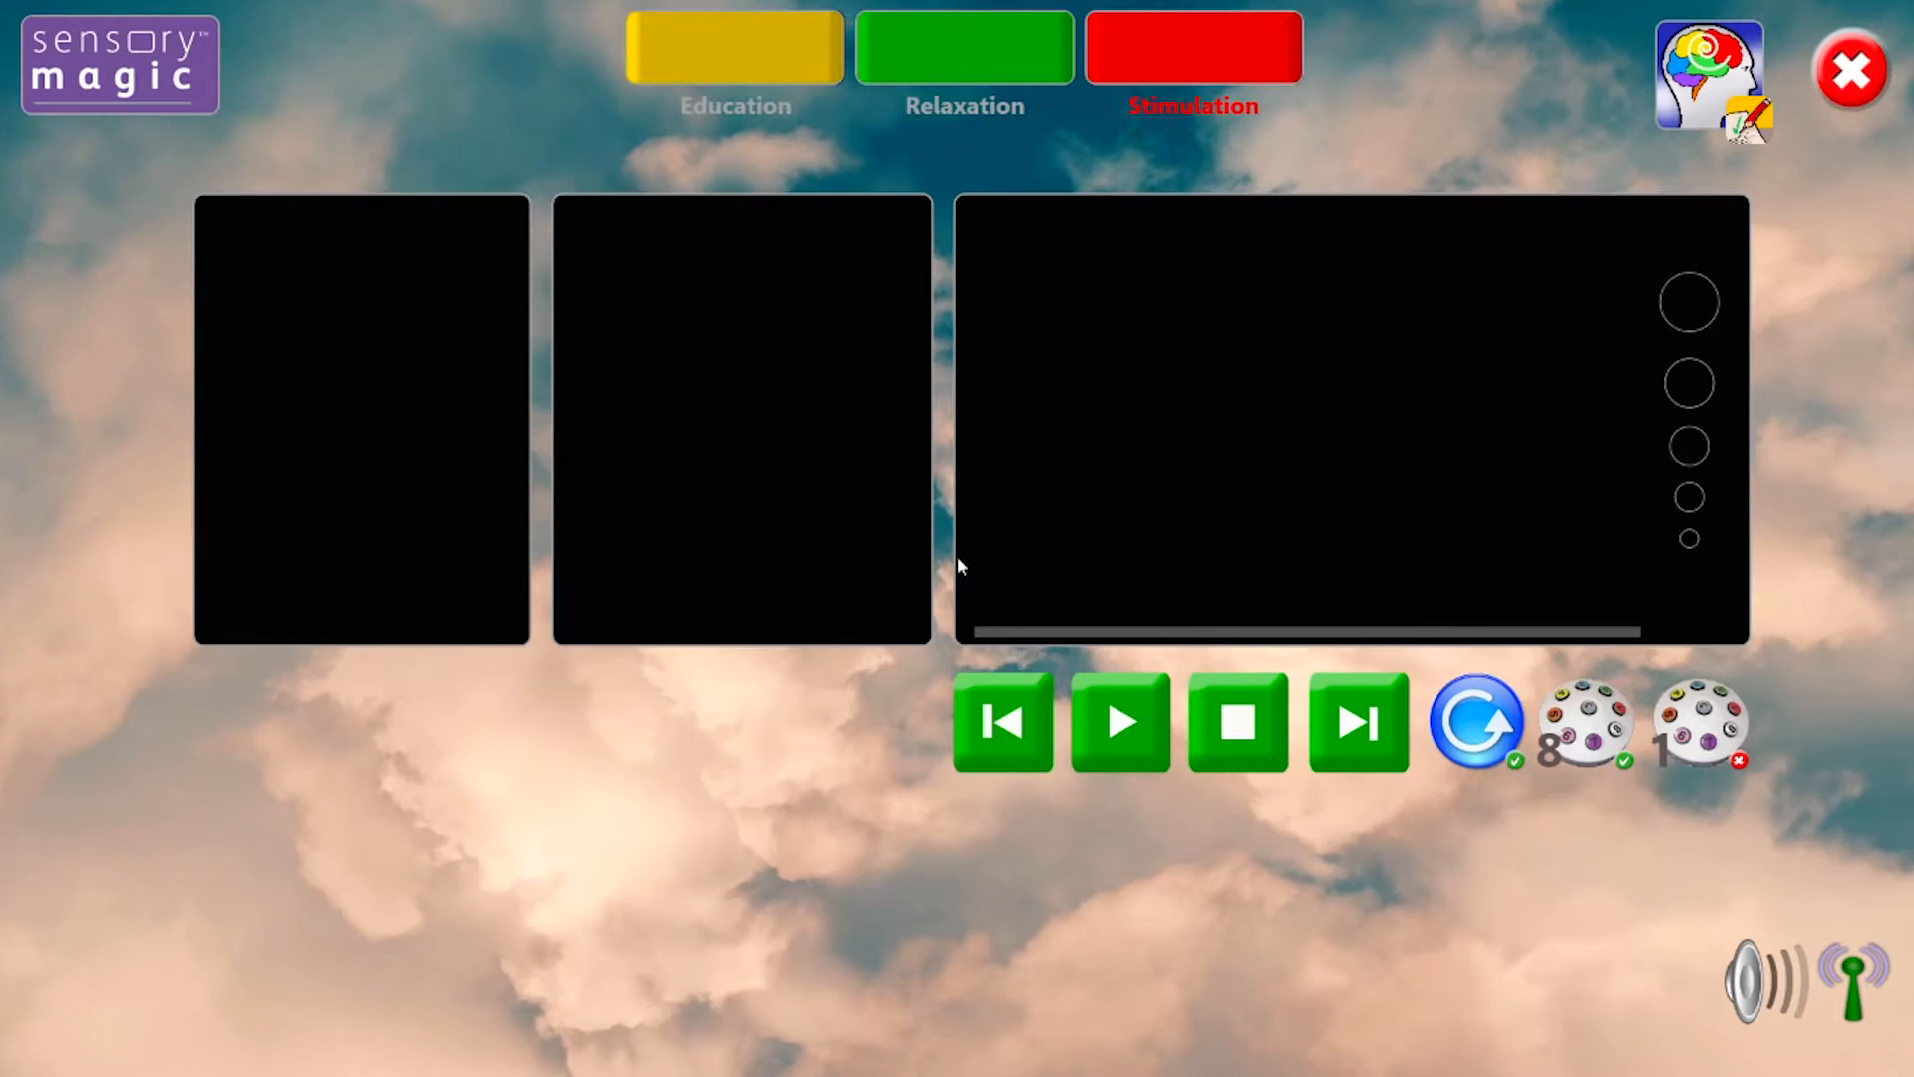
{"action": "left_click", "coordinate": [713, 34]}
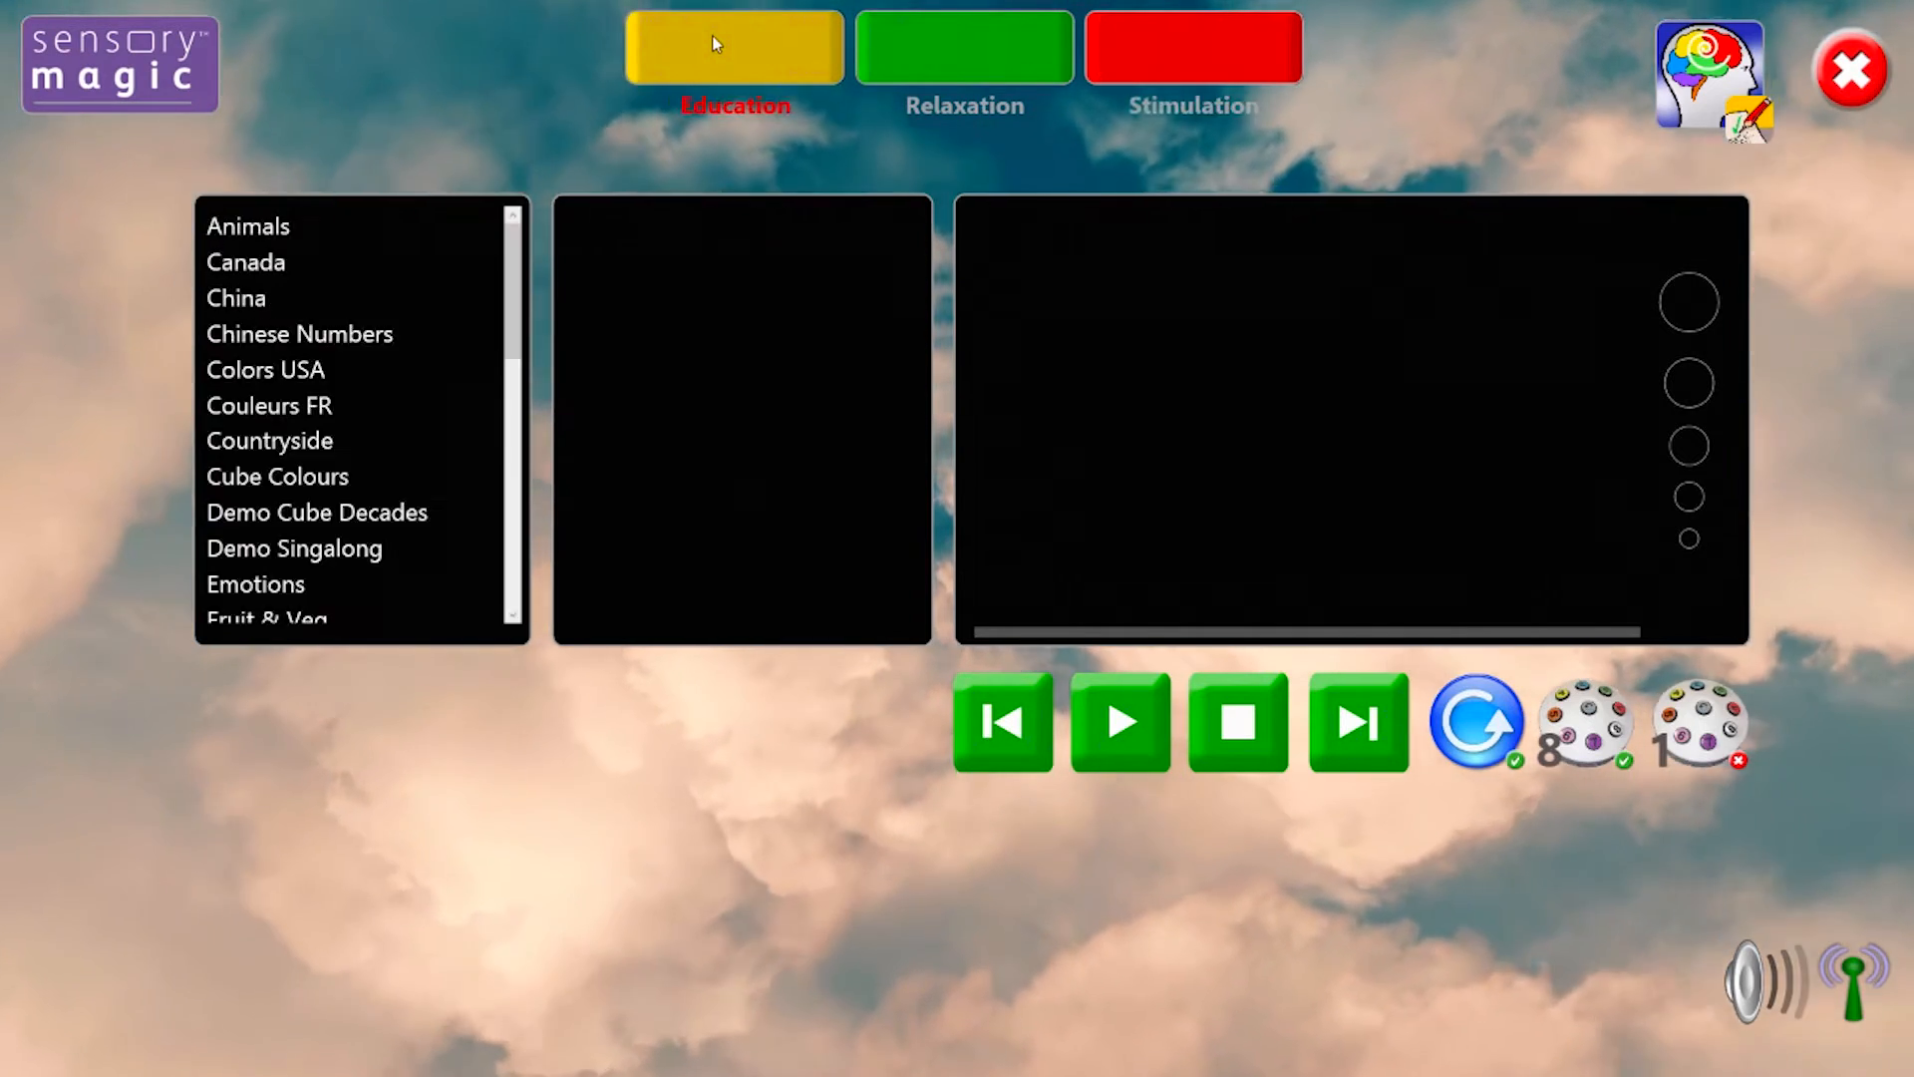
{"action": "left_click", "coordinate": [966, 49]}
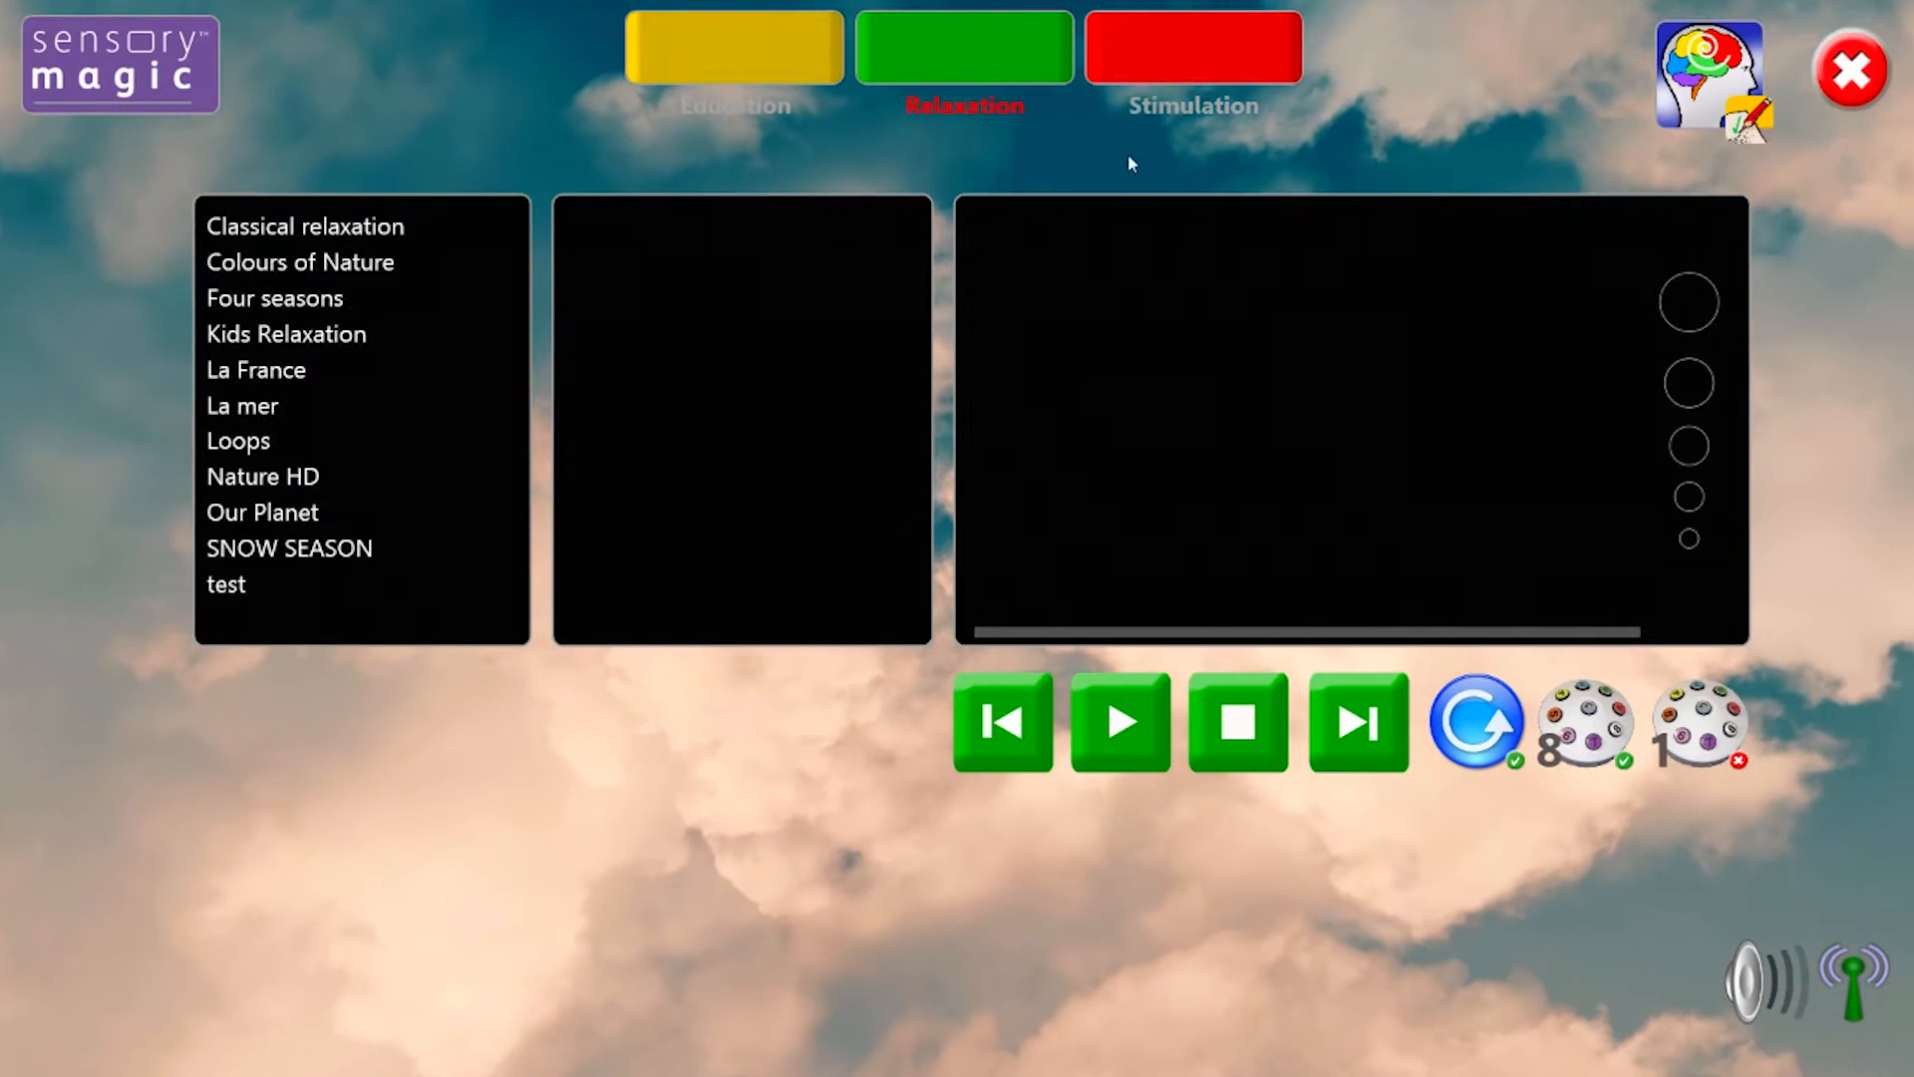
{"action": "left_click", "coordinate": [1179, 63]}
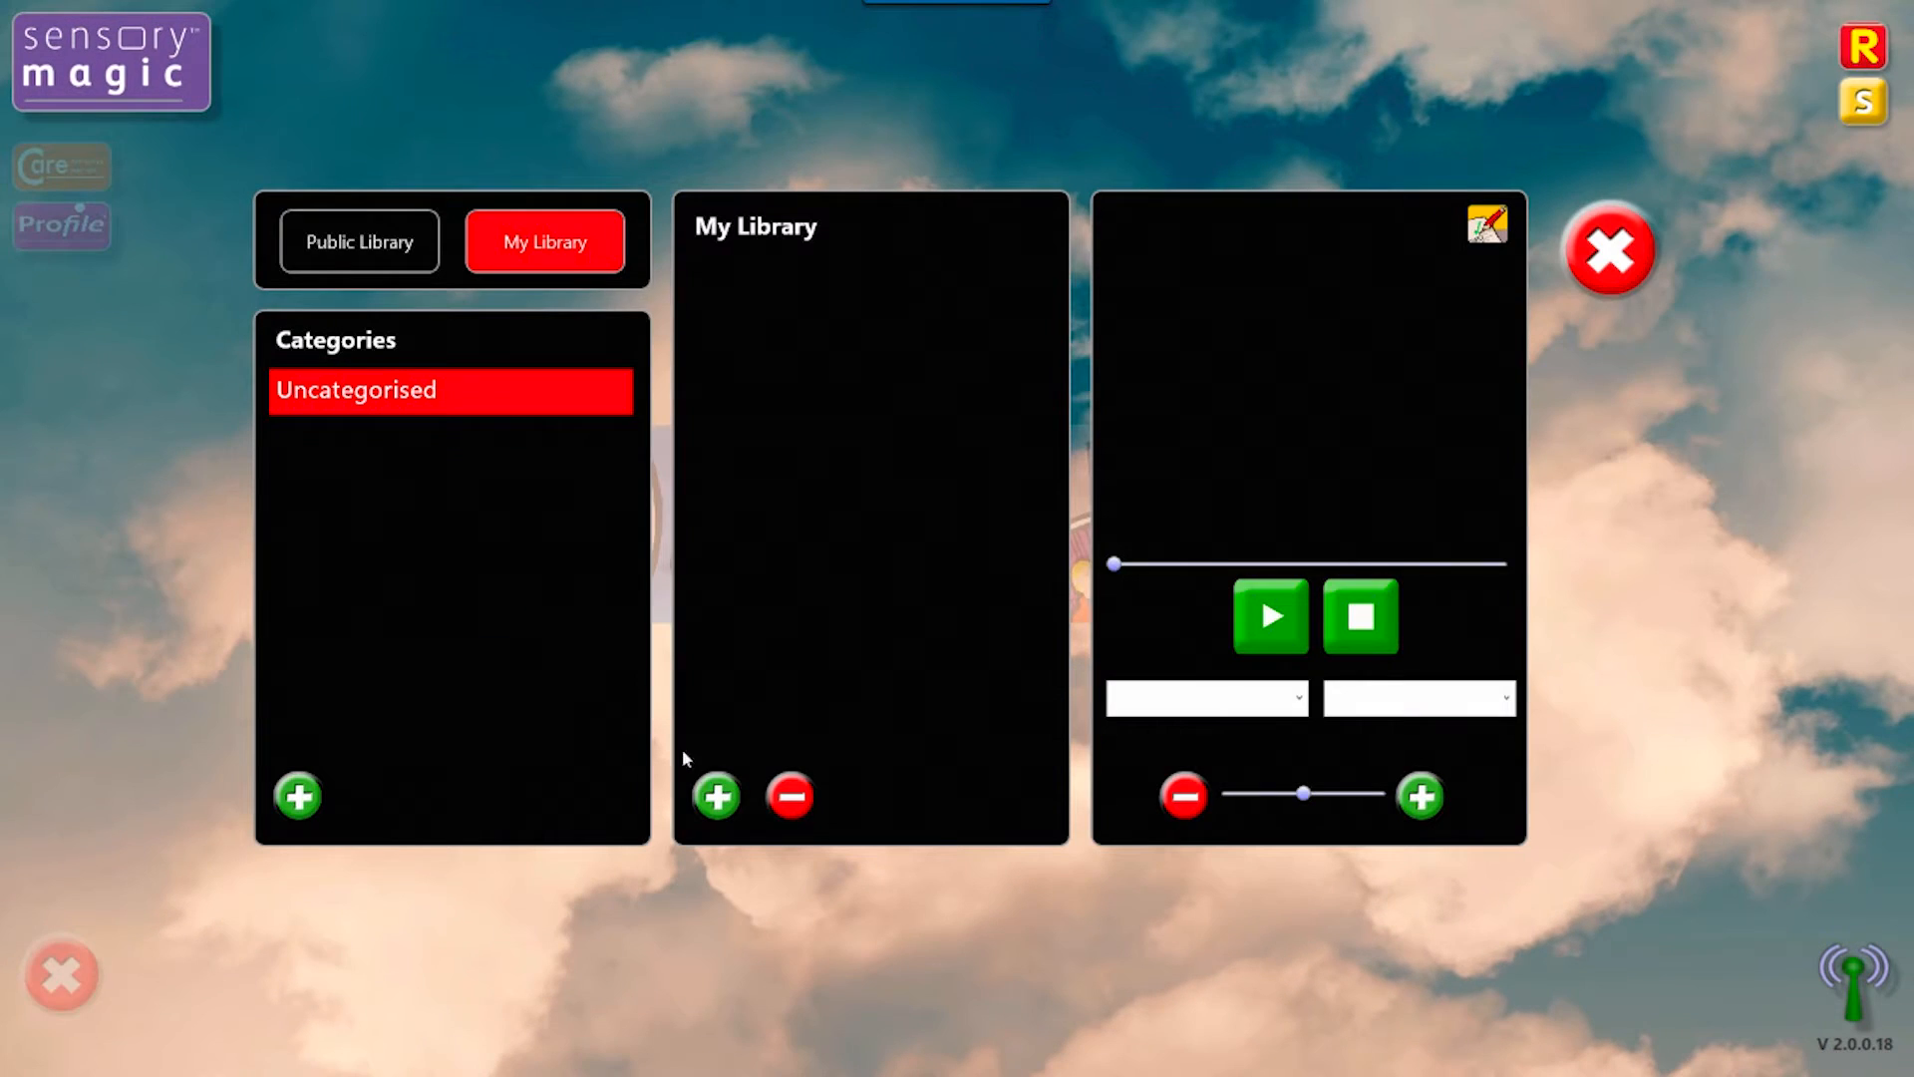
{"action": "left_click", "coordinate": [718, 797]}
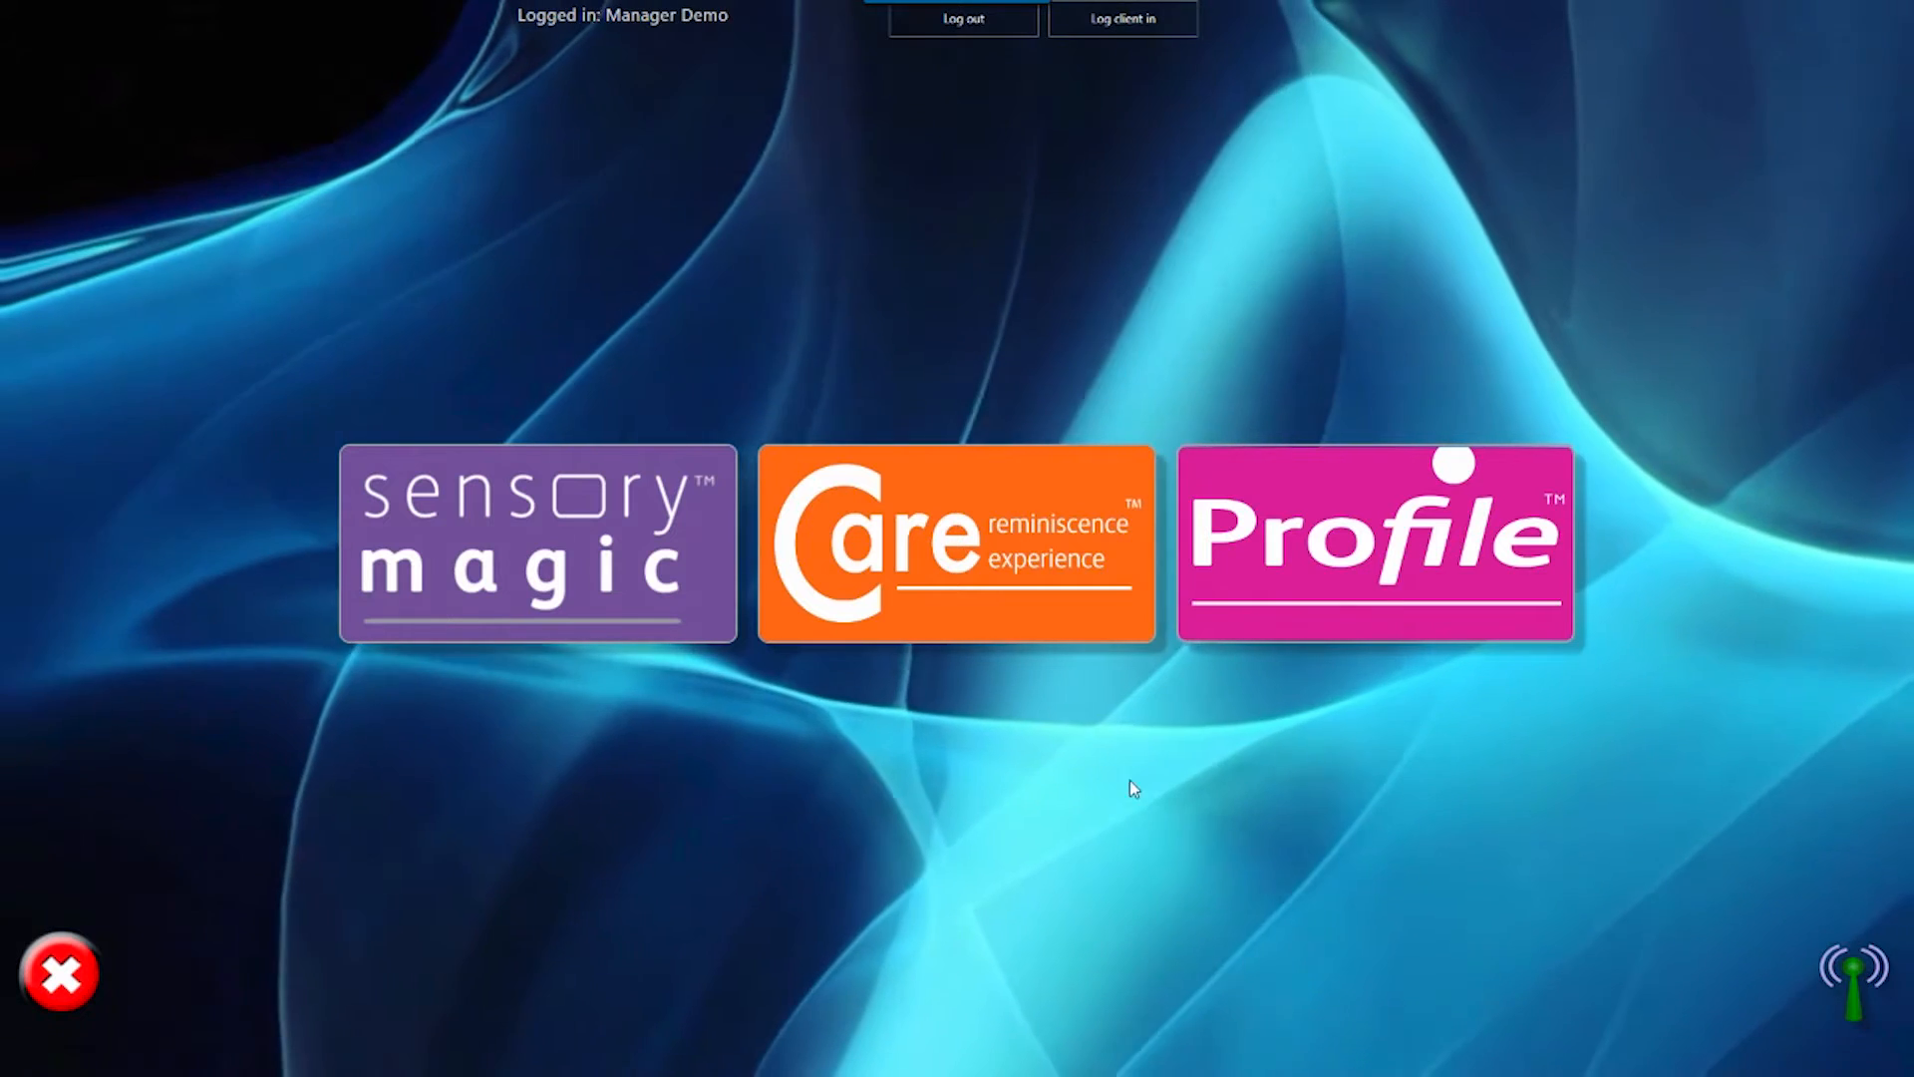
- Launch the Sensory Profiling Tool from Profile and load the Demo client's questionnaire
{"action": "left_click", "coordinate": [1333, 570]}
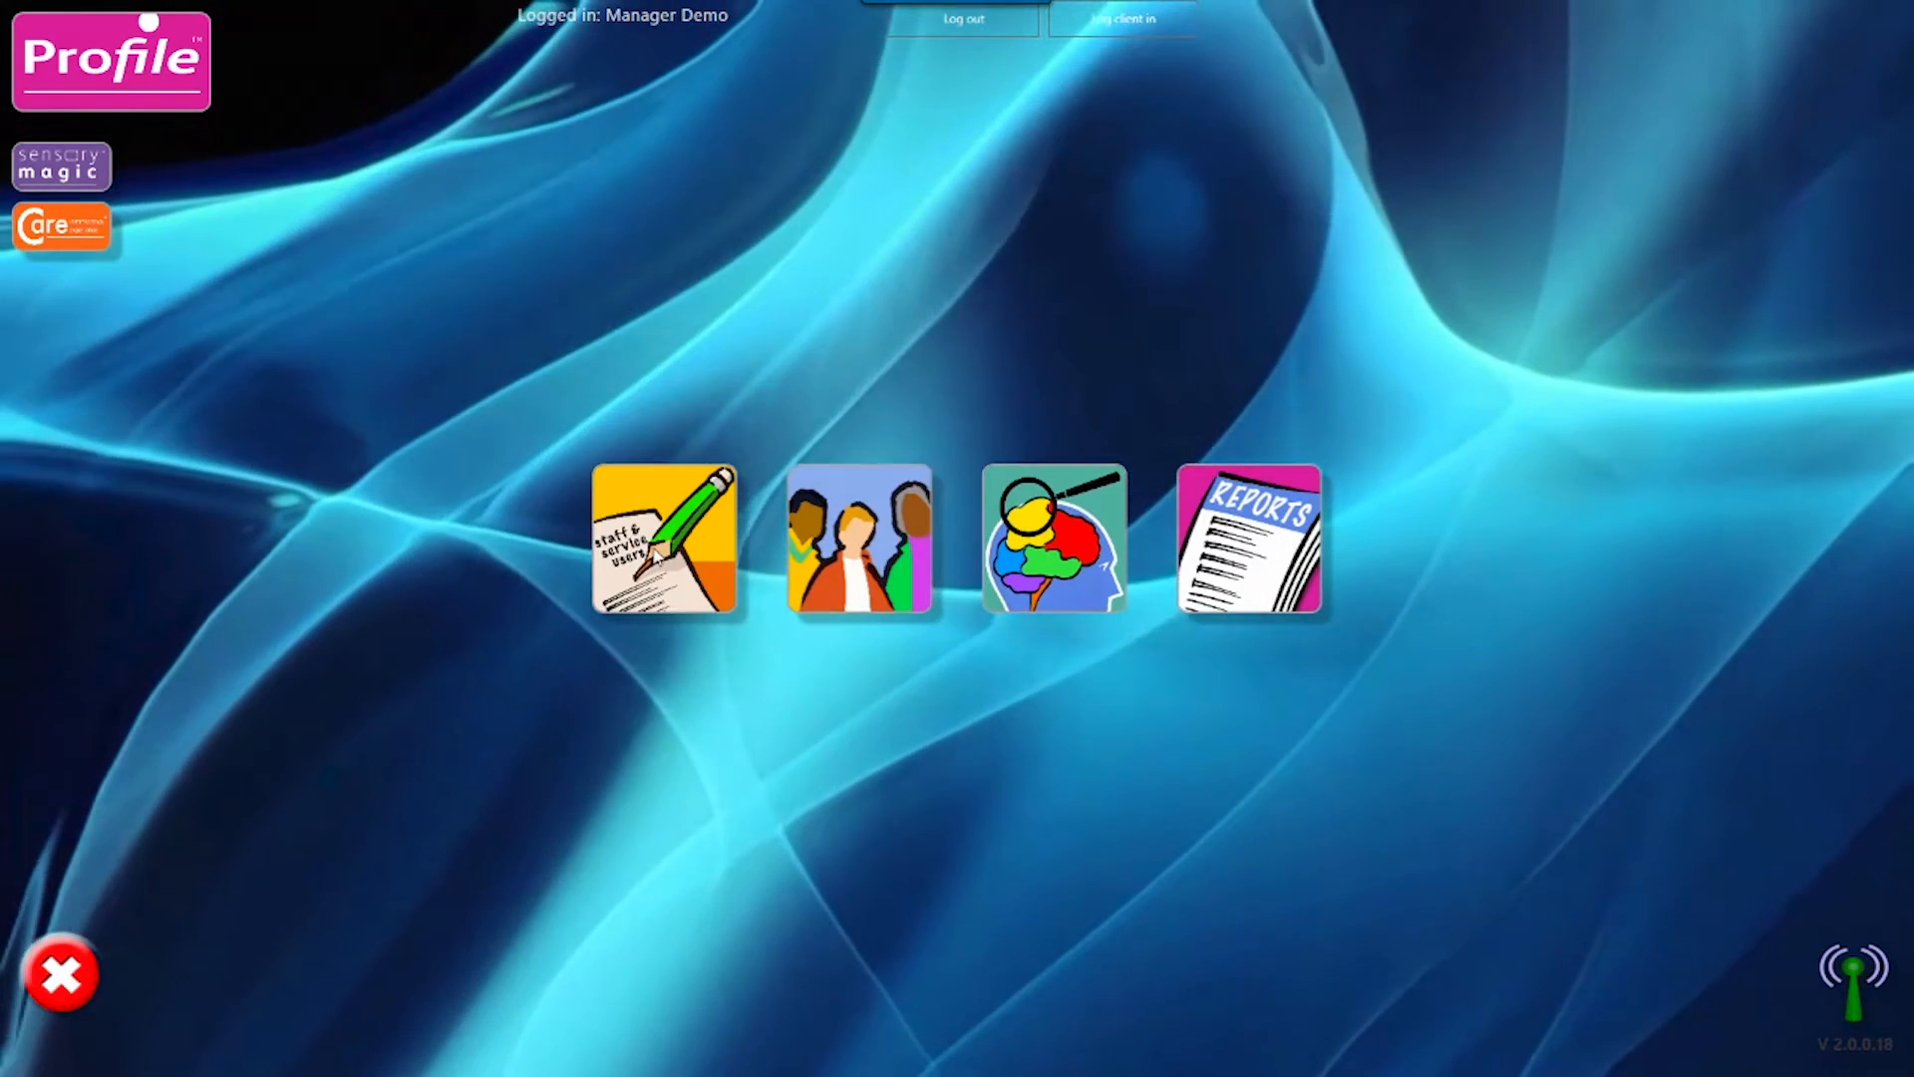
{"action": "left_click", "coordinate": [665, 569]}
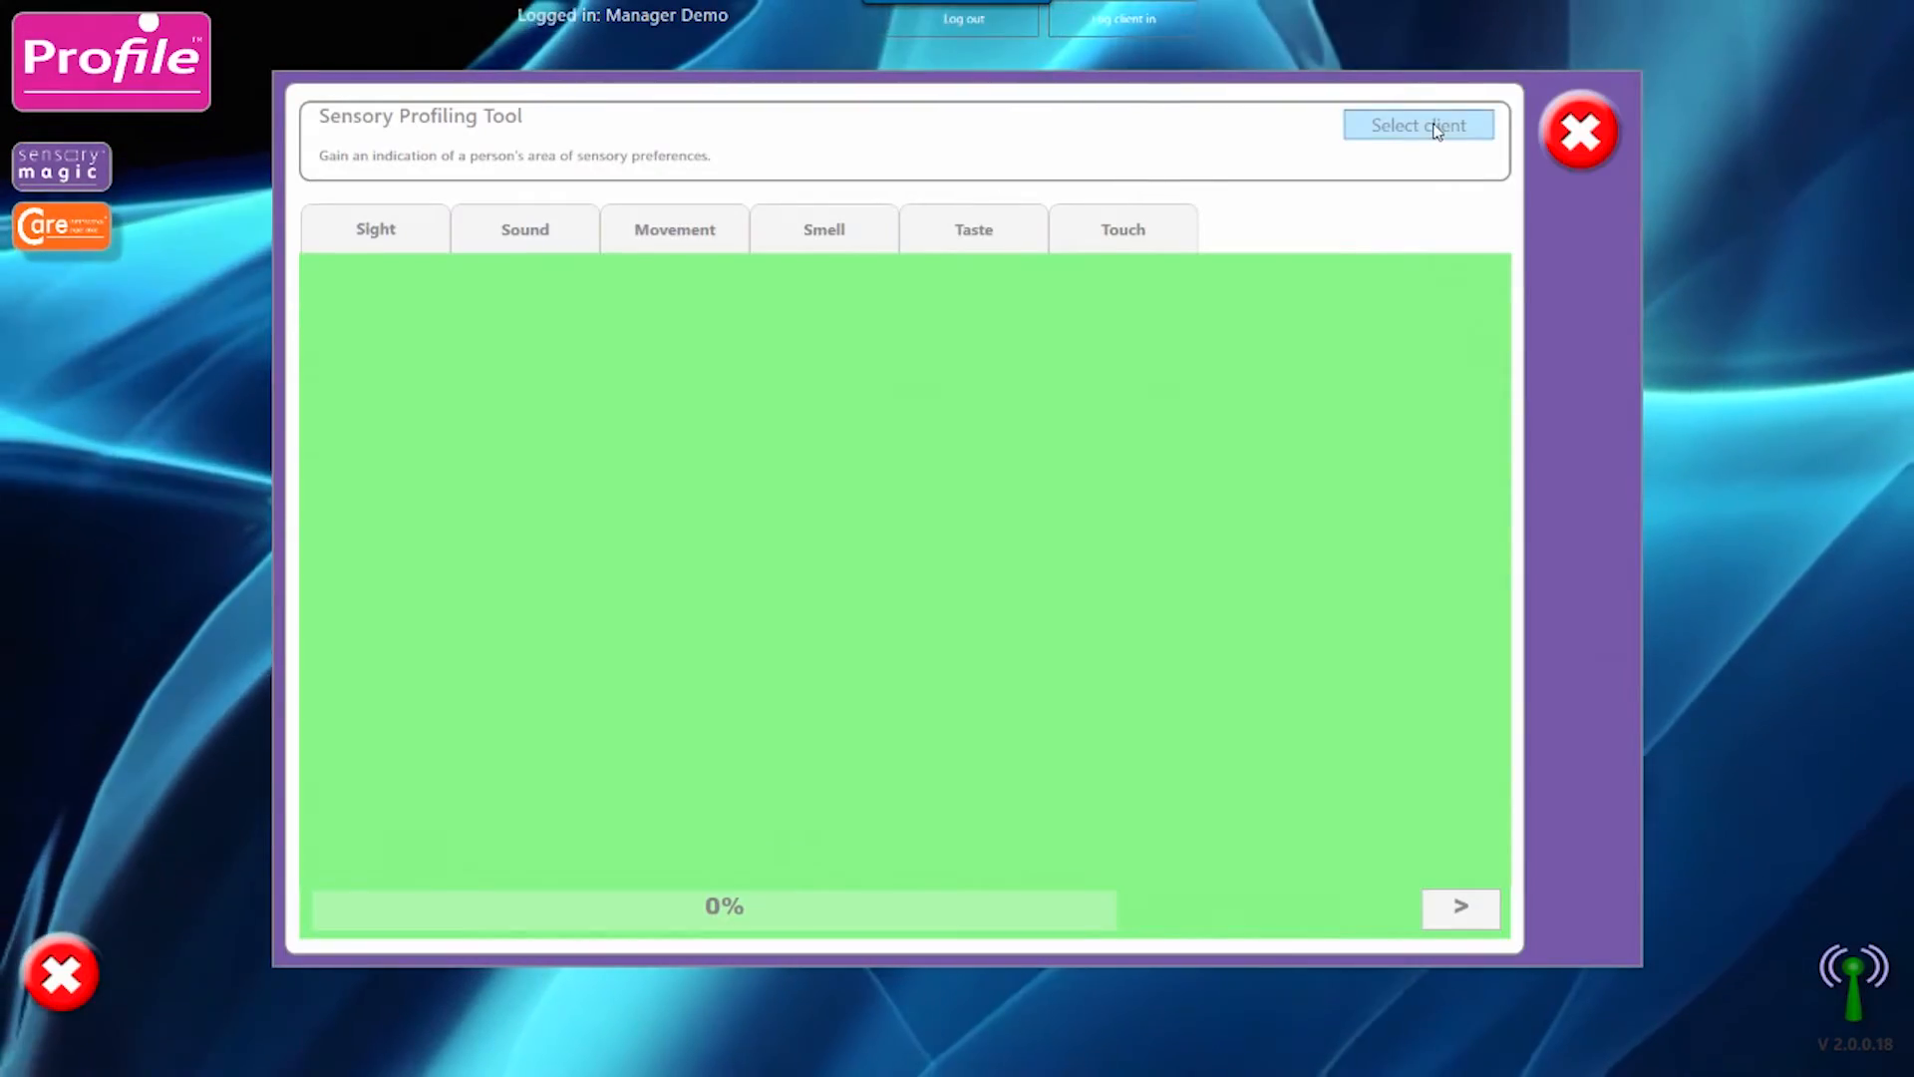
{"action": "left_click", "coordinate": [1418, 124]}
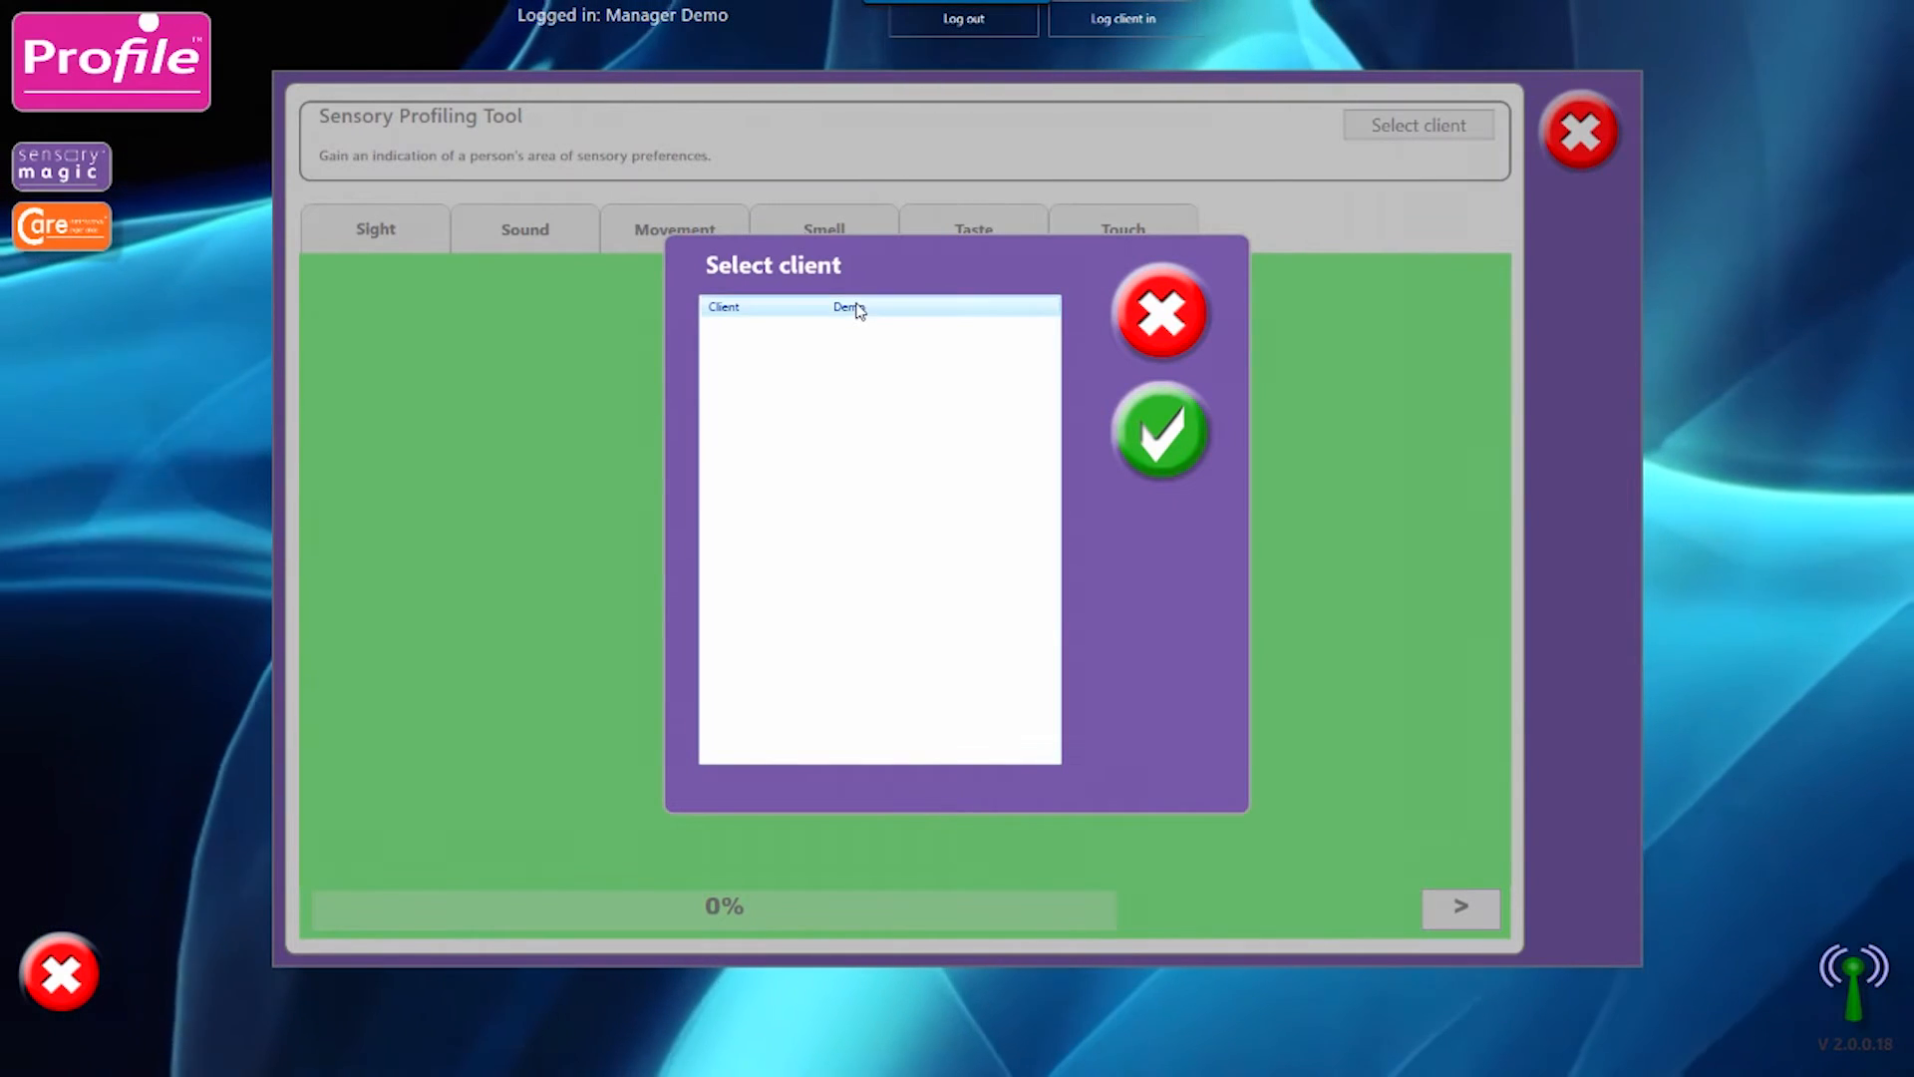
{"action": "double_click", "coordinate": [859, 306]}
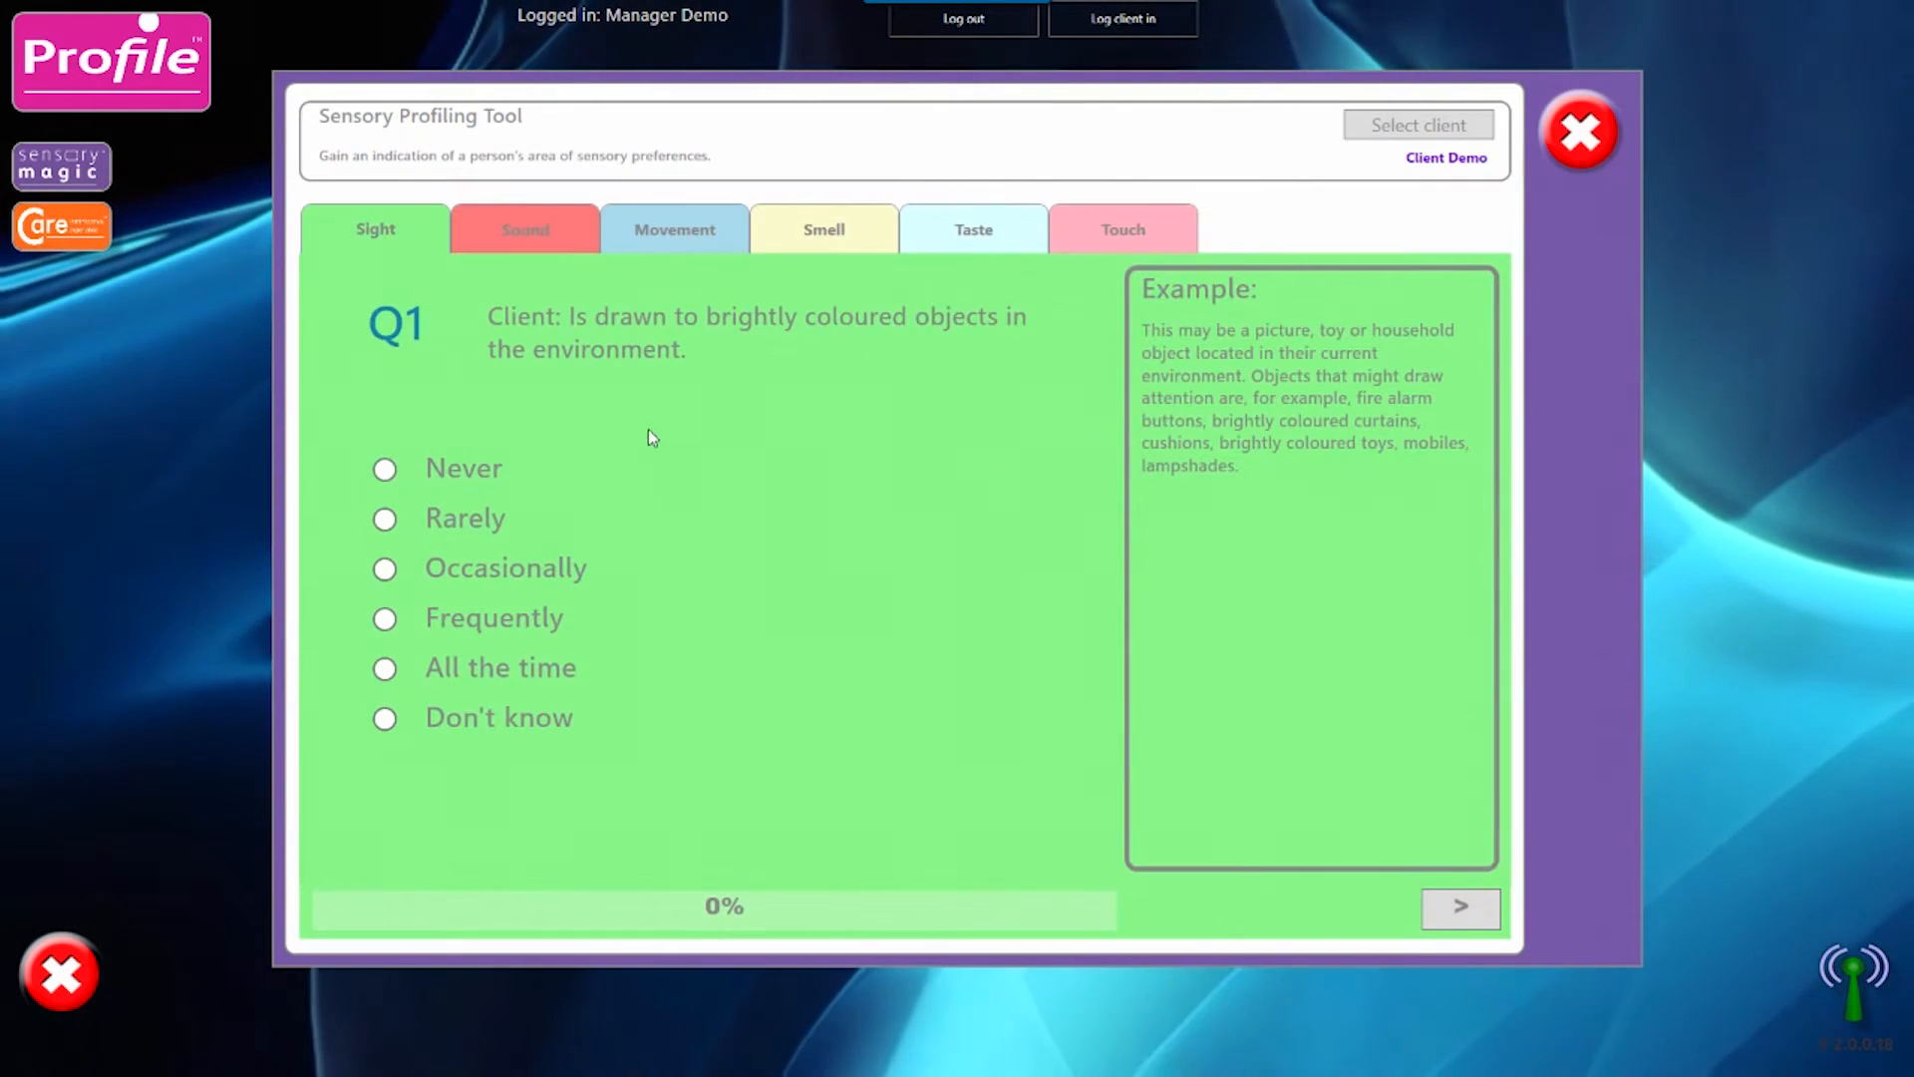